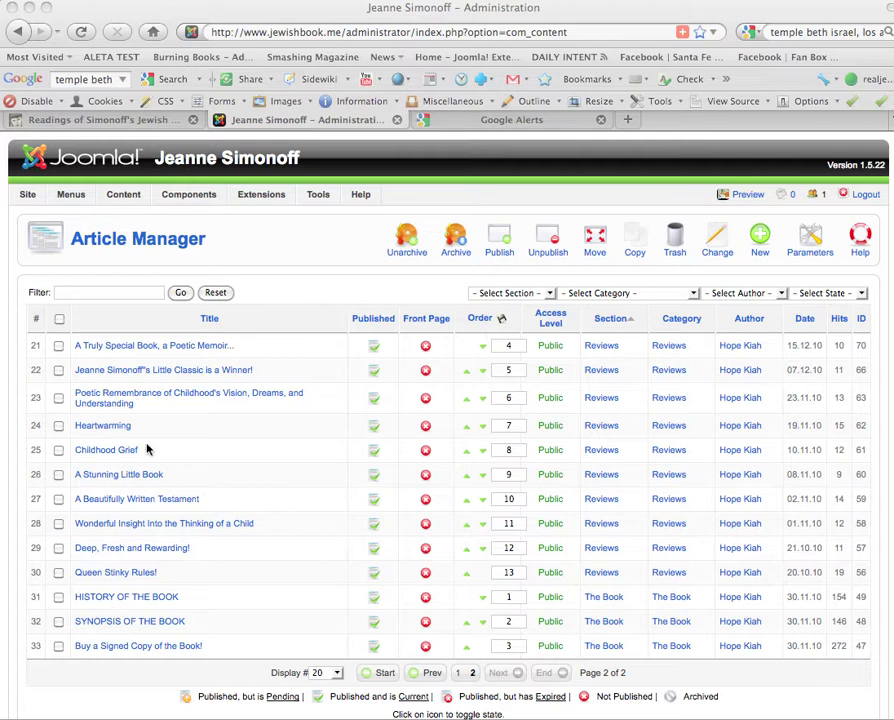
# Open the review 'A Truly Special Book, a Poetic Memoir...' from the Article Manager list.
pyautogui.click(255, 328)
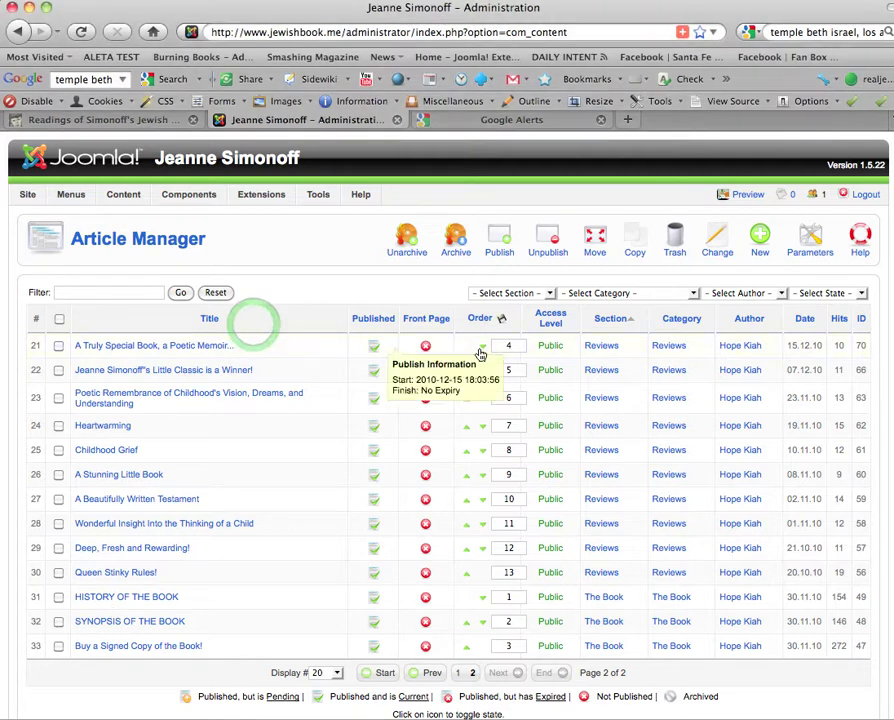
pyautogui.click(185, 347)
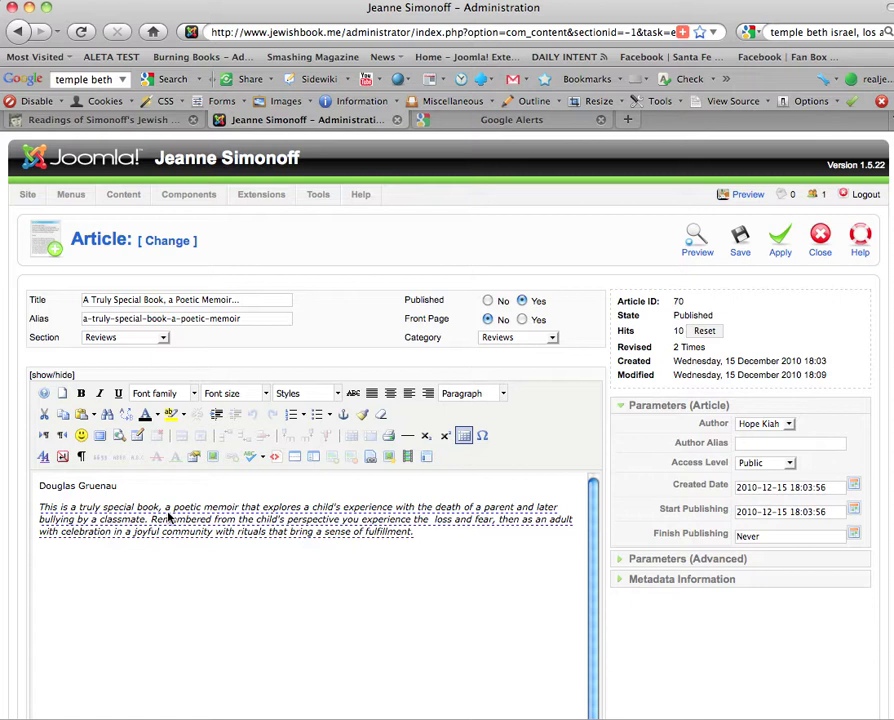
# Expand Metadata Information and check the Description and Keywords field tooltips.
pyautogui.click(652, 581)
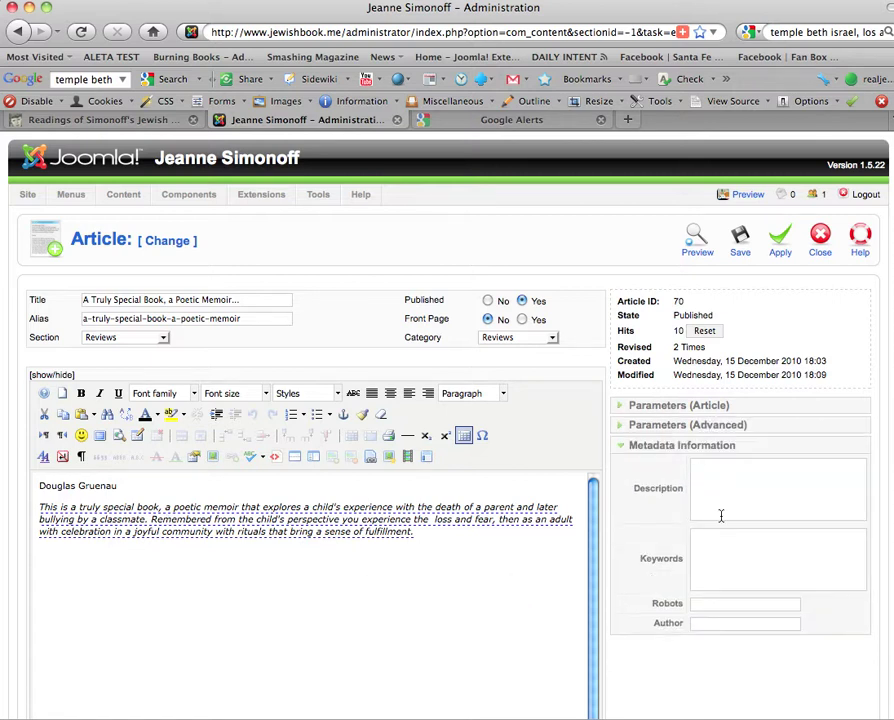
pyautogui.click(658, 489)
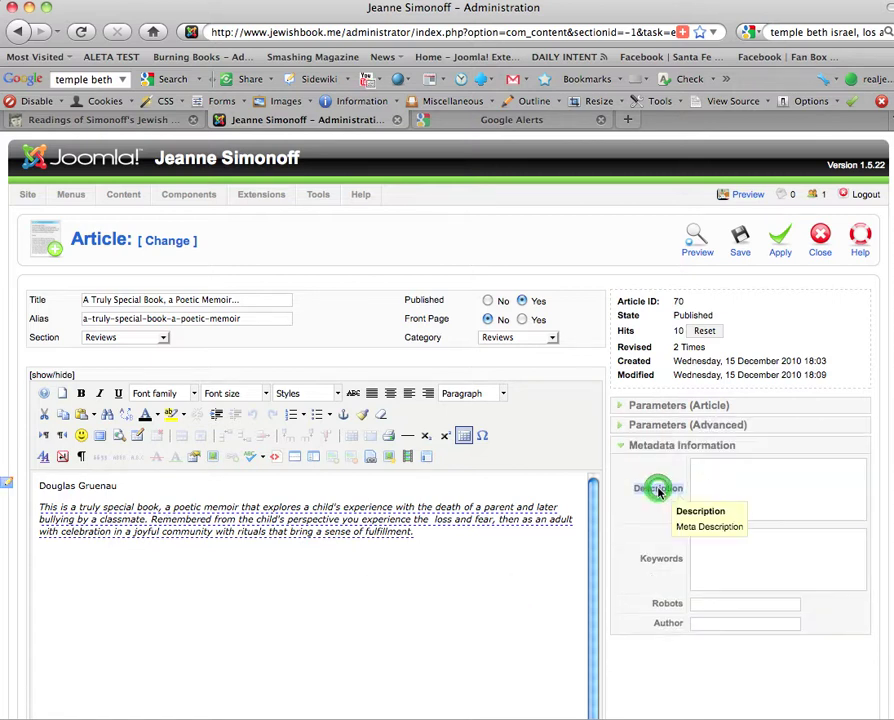
pyautogui.click(662, 560)
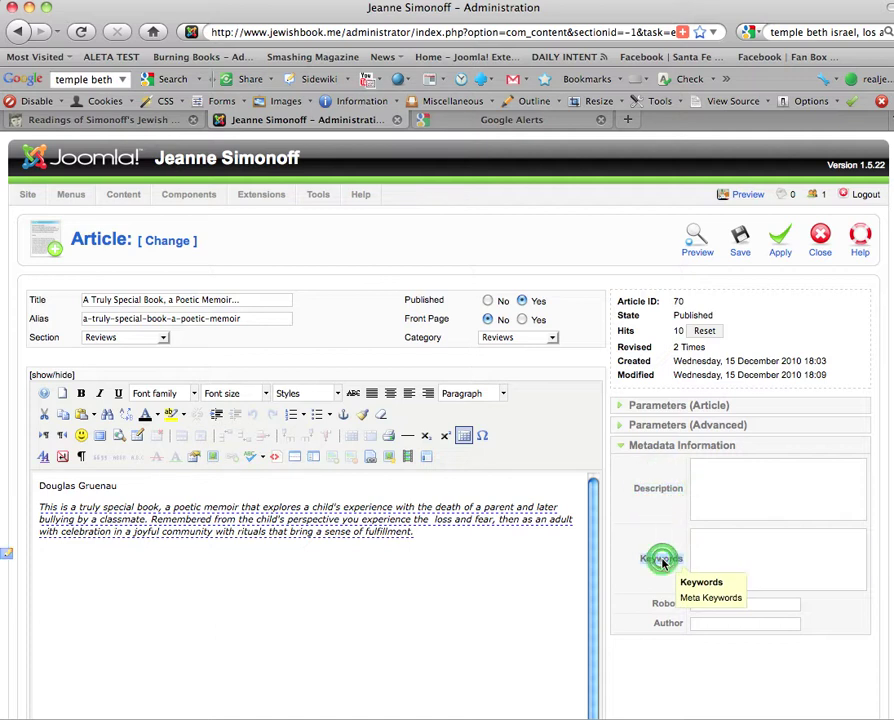
pyautogui.click(652, 489)
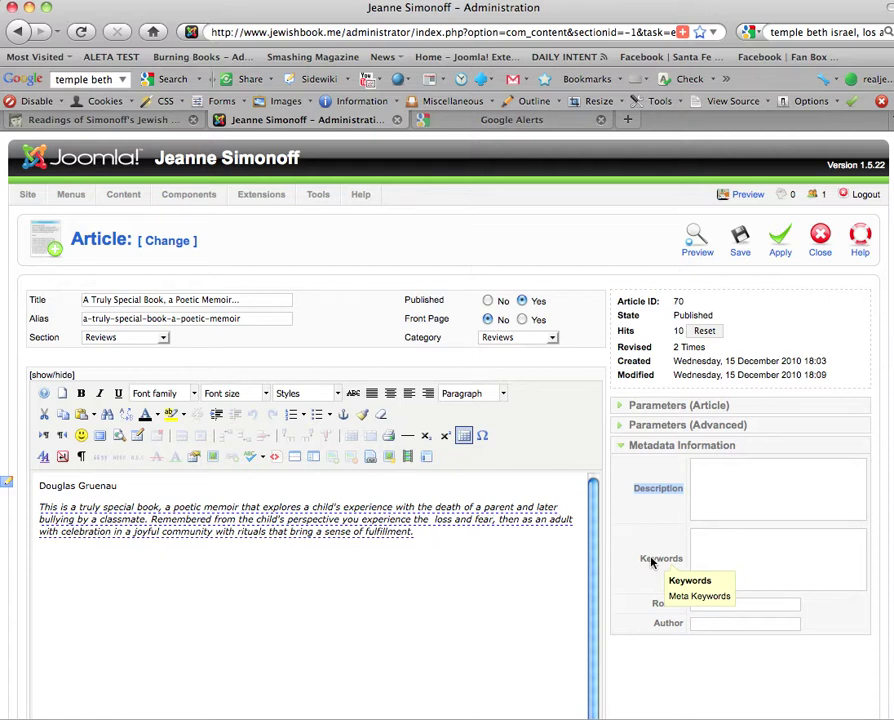
pyautogui.click(708, 496)
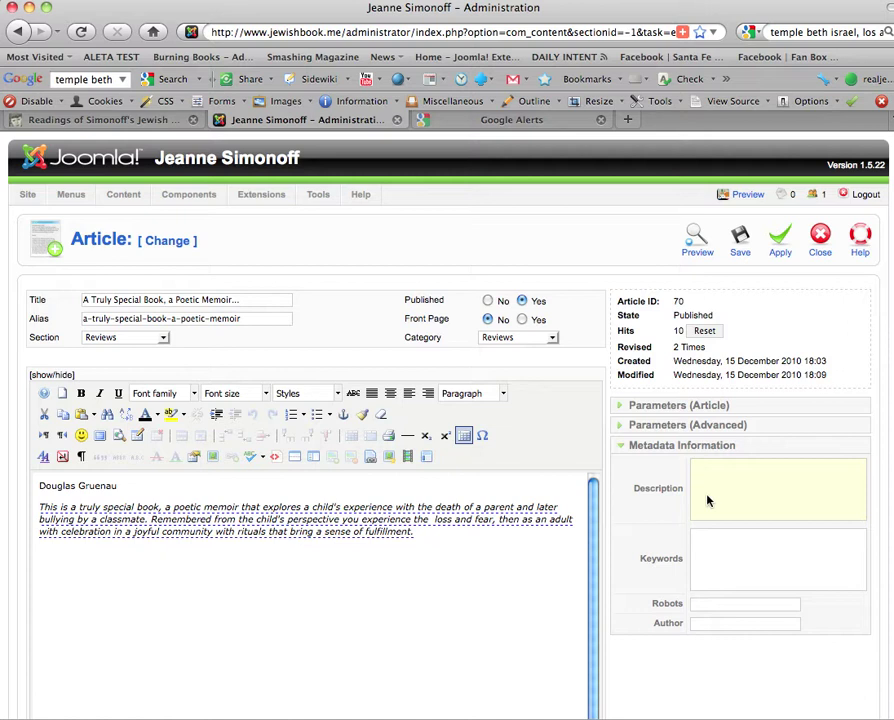
pyautogui.click(646, 567)
# Copy the review's opening sentence about a poetic memoir into the meta Description.
pyautogui.moveTo(150, 520); pyautogui.dragTo(38, 510)
pyautogui.press('super+c')
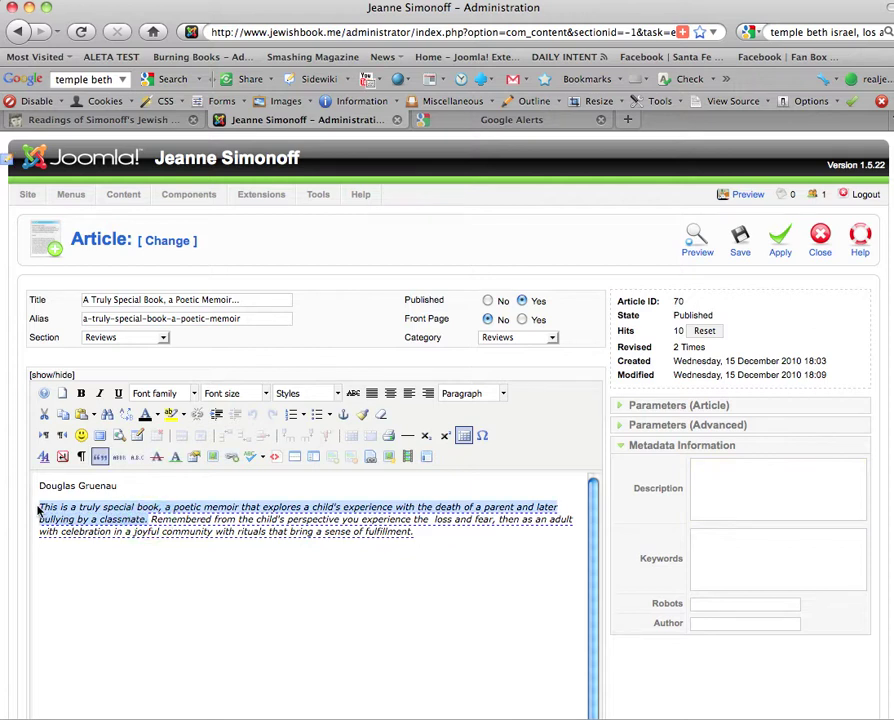
pyautogui.click(432, 520)
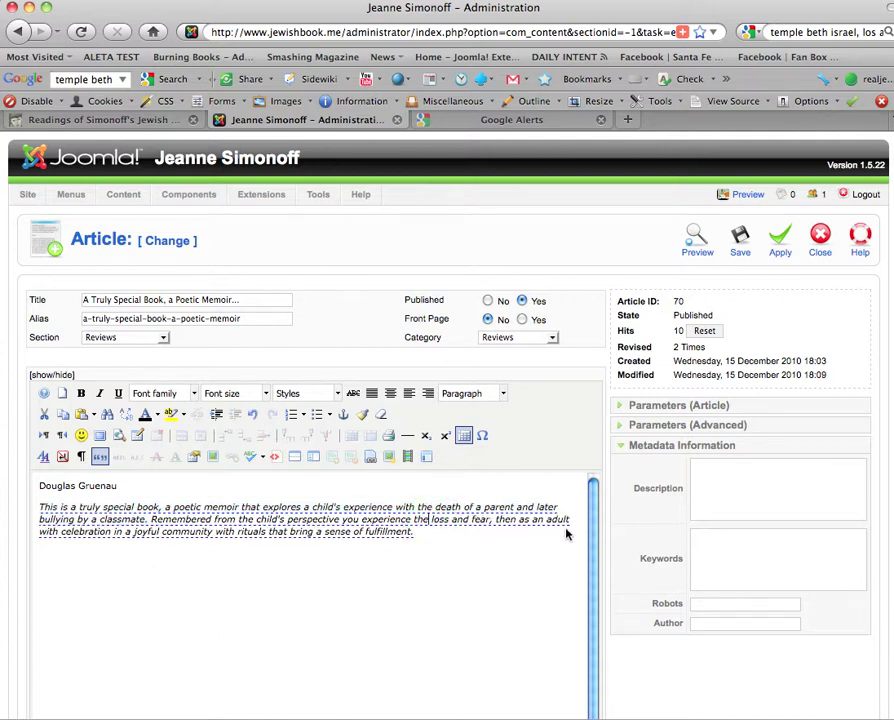
pyautogui.click(720, 478)
pyautogui.press('super+v')
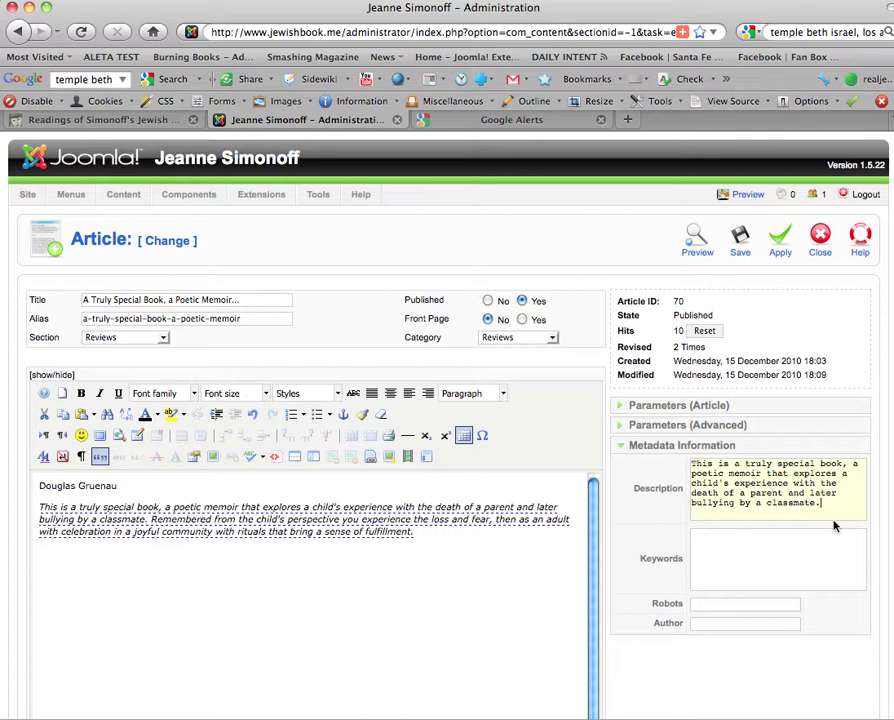
pyautogui.moveTo(762, 472); pyautogui.dragTo(694, 473)
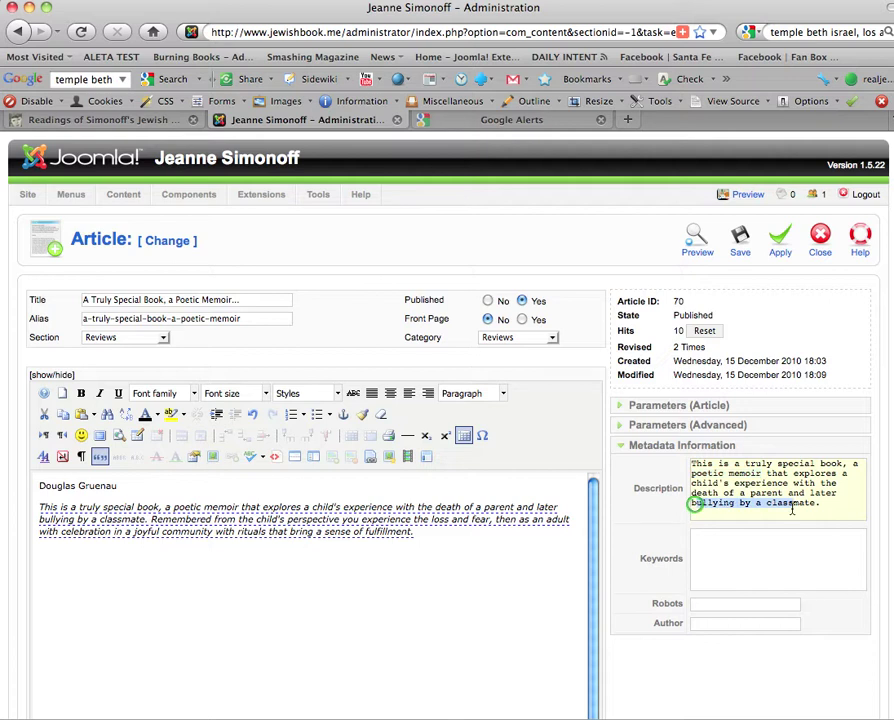
pyautogui.click(697, 510)
# Enter the keywords 'poetic memoir, bullying classmate' and save the review.
pyautogui.click(726, 549)
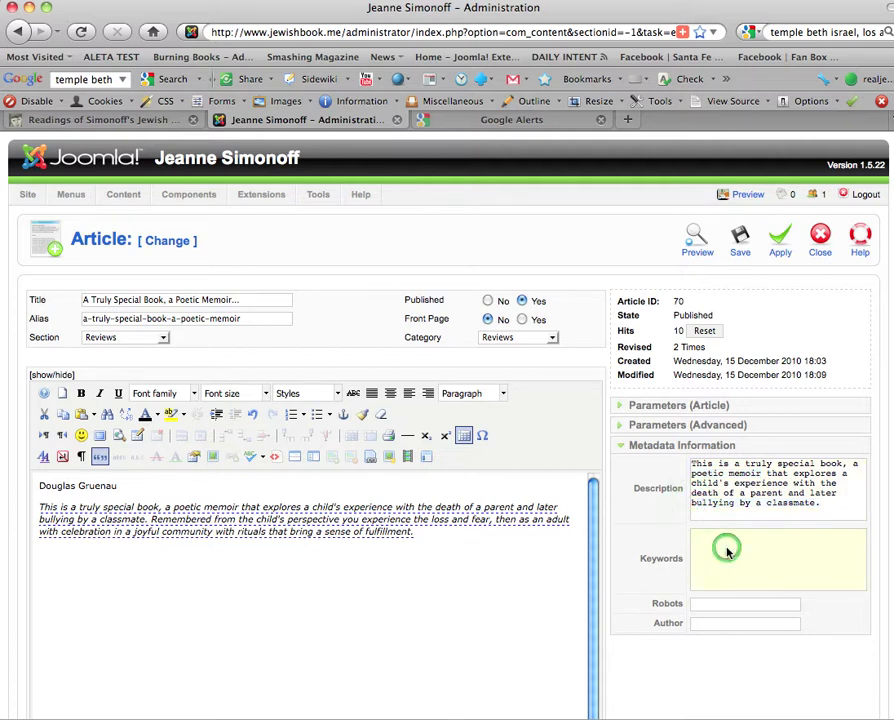
pyautogui.write('poetic memoir, bullying classmate')
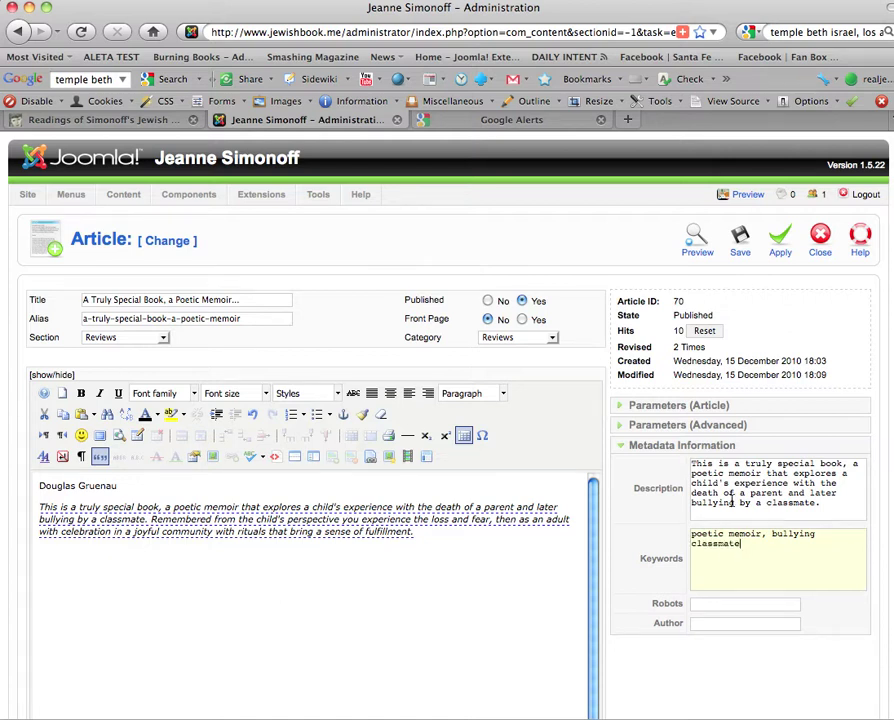
pyautogui.tripleClick(750, 504)
pyautogui.click(762, 507)
pyautogui.click(738, 240)
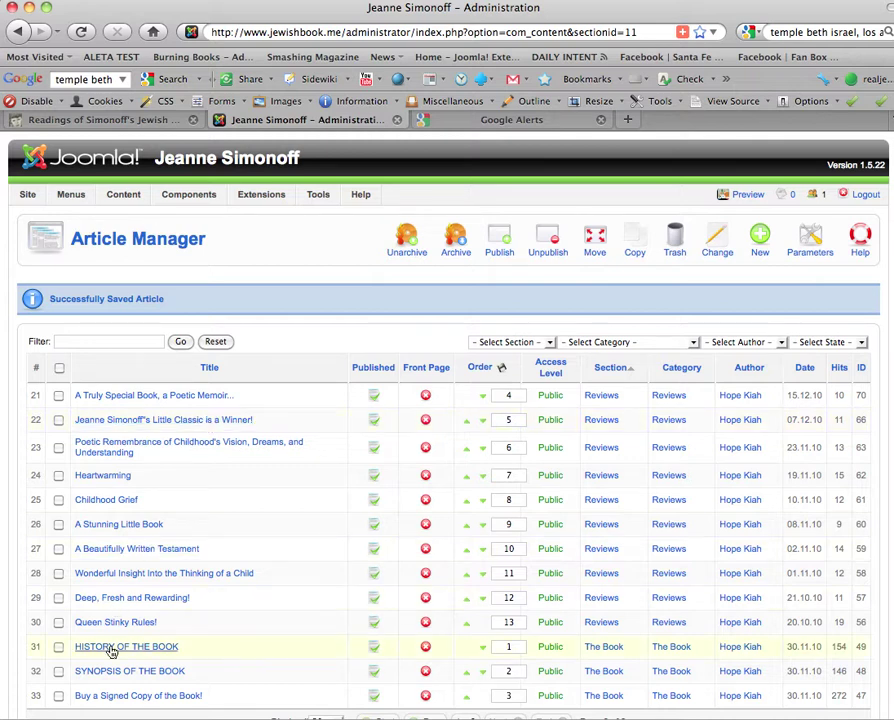
# Open the 'HISTORY OF THE BOOK' article for editing.
pyautogui.click(112, 650)
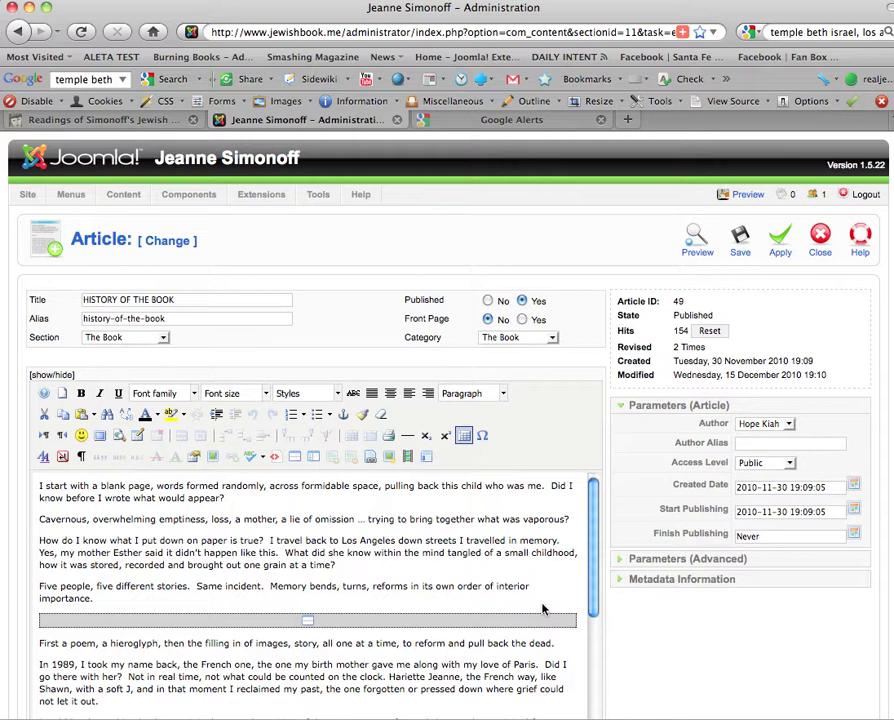
# Paste the article's first paragraph into the Metadata Information Description field.
pyautogui.click(640, 580)
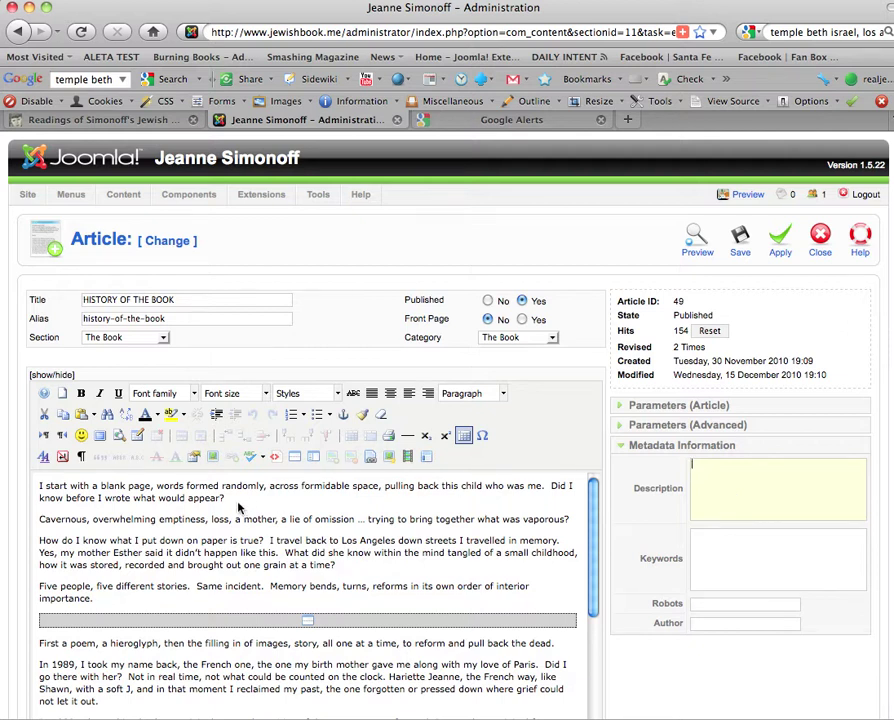
pyautogui.moveTo(226, 498); pyautogui.dragTo(40, 490)
pyautogui.press('super+c')
pyautogui.click(734, 482)
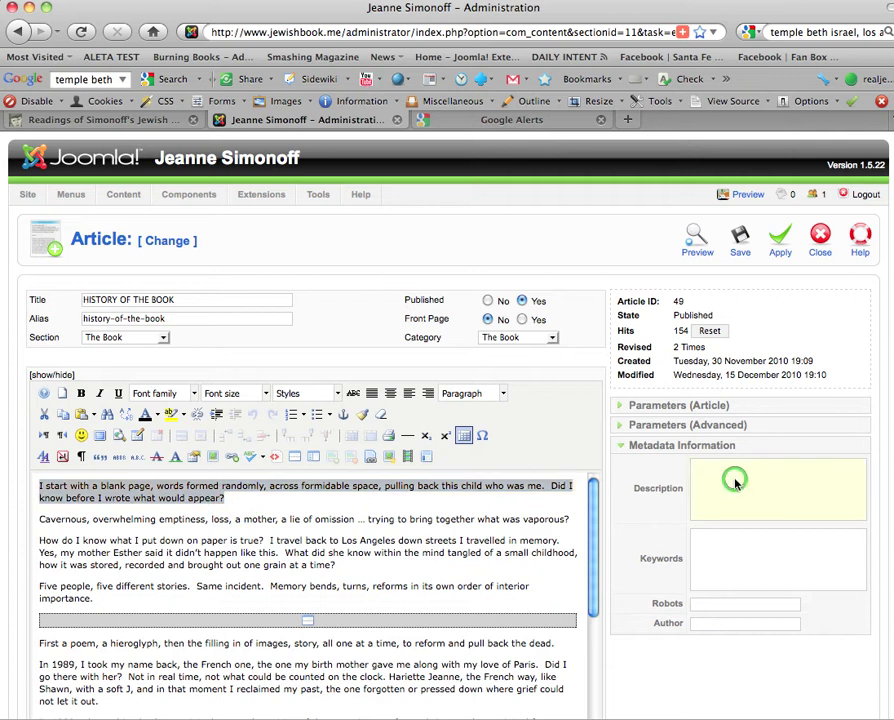
pyautogui.press('super+v')
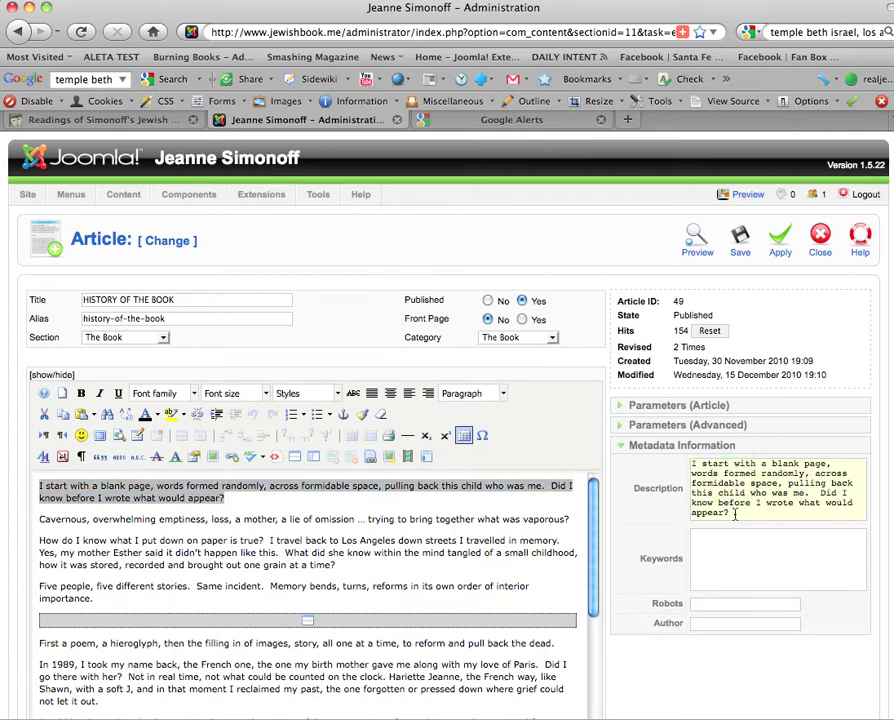
# Replace the opening 'I' with 'Jeanne' and change 'start' to 'started'.
pyautogui.doubleClick(694, 464)
pyautogui.write('Jeanne')
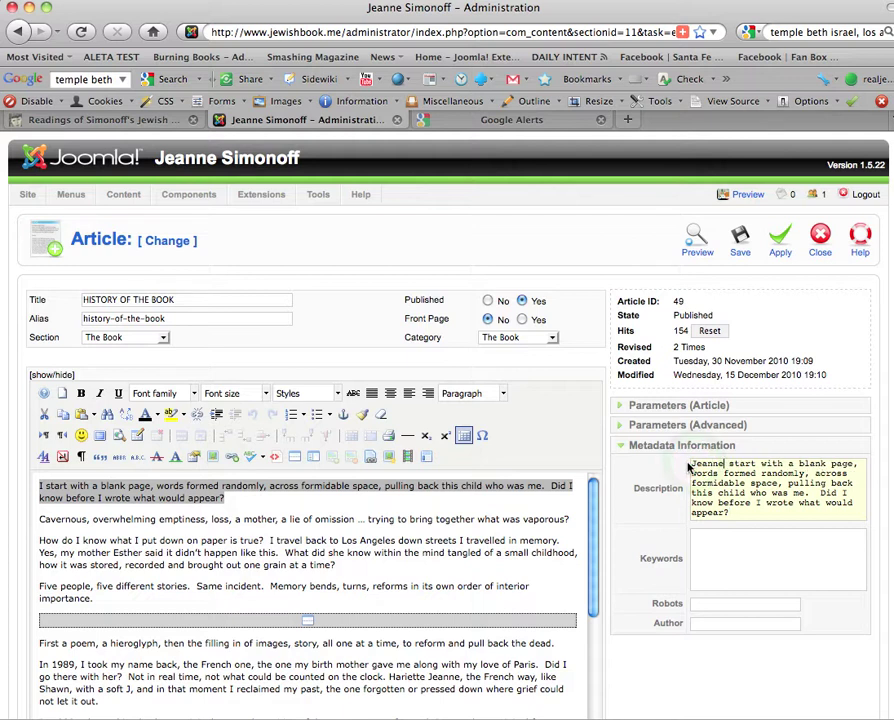
pyautogui.click(756, 464)
pyautogui.write('s')
pyautogui.press('BackSpace')
pyautogui.write('ed')
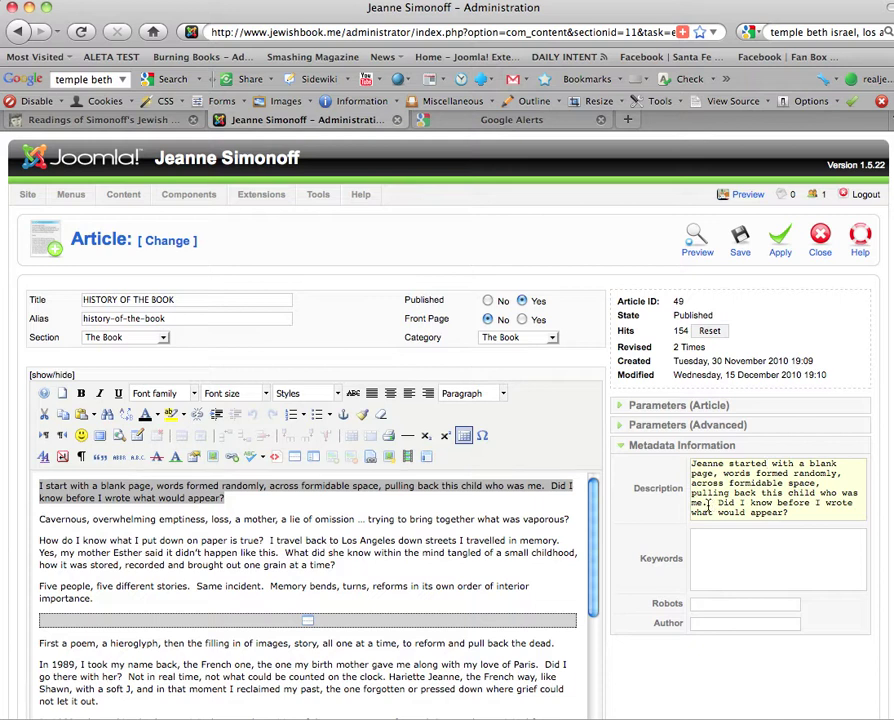
# Replace 'me' with 'Jeanne', drop the closing question, and begin 'Enjoy learning about the process of writing this…'.
pyautogui.click(697, 505)
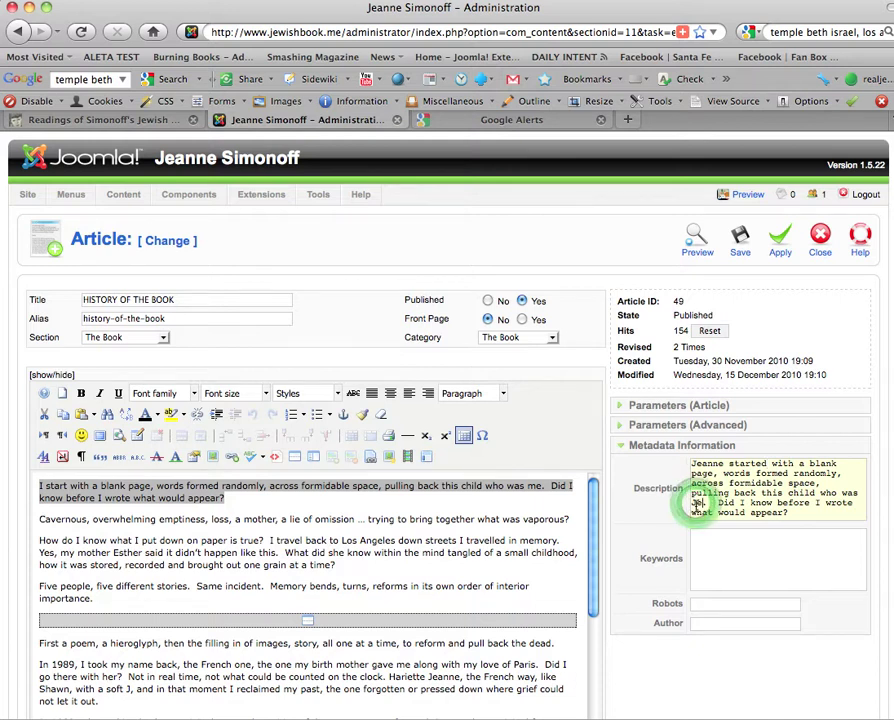
pyautogui.press('Delete')
pyautogui.press('Delete')
pyautogui.write('Jeanne')
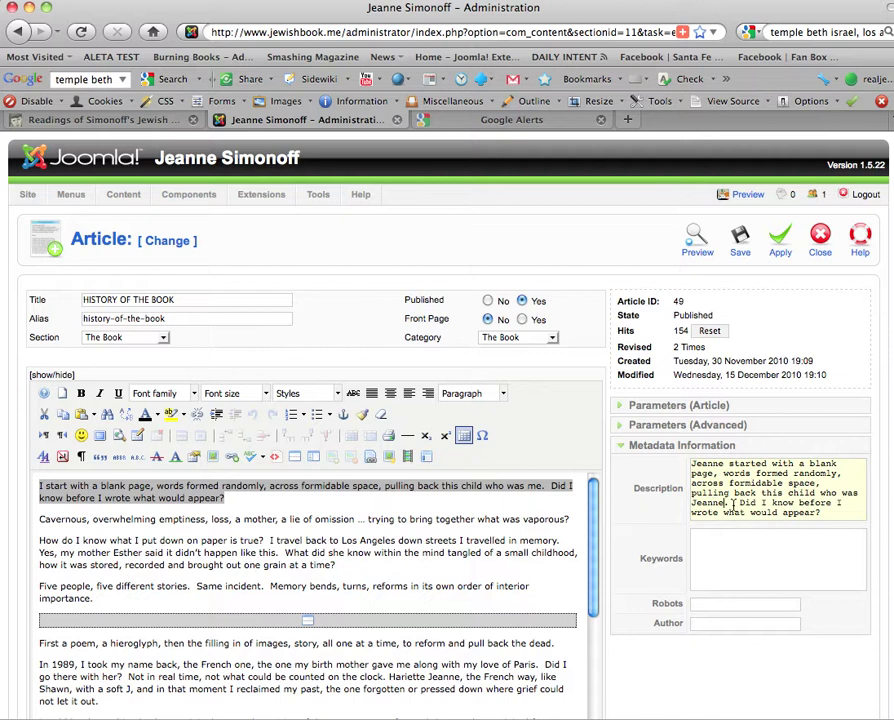
pyautogui.moveTo(739, 503); pyautogui.dragTo(694, 540)
pyautogui.press('Delete')
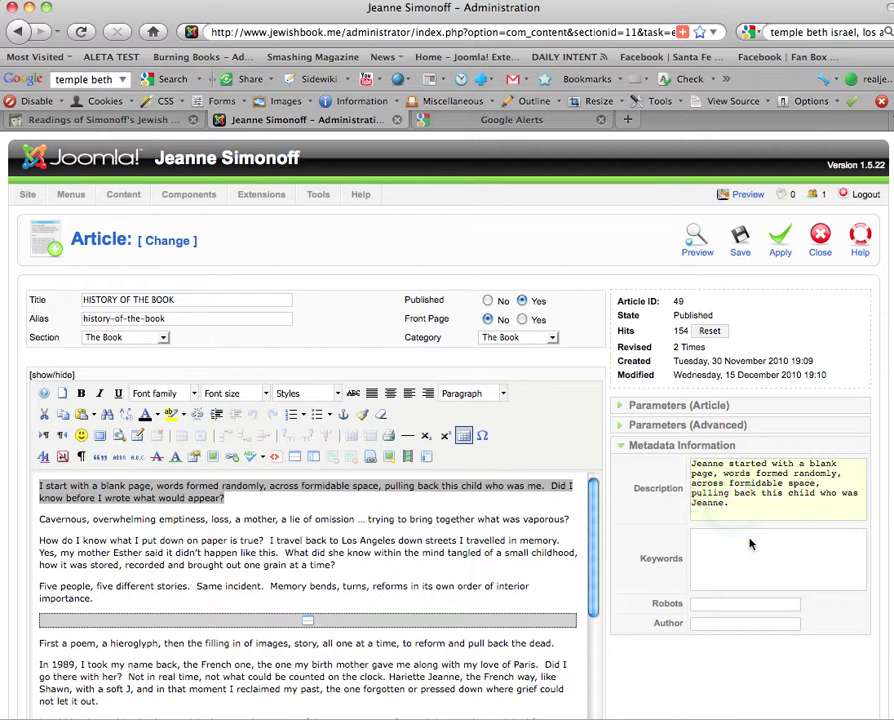
pyautogui.write('Enjoy learning about the process of ')
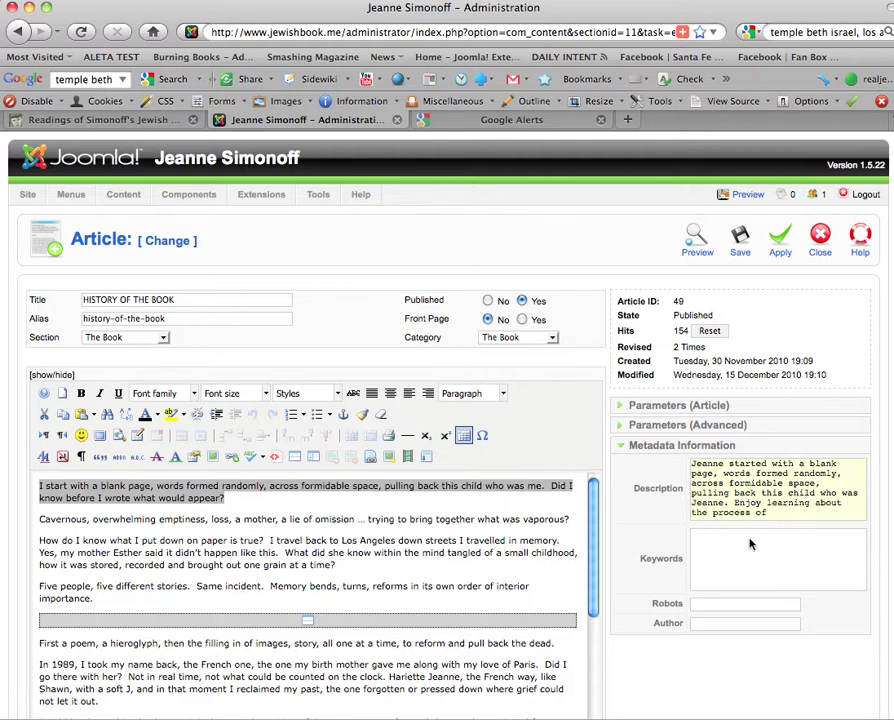
pyautogui.write('writing this jewish')
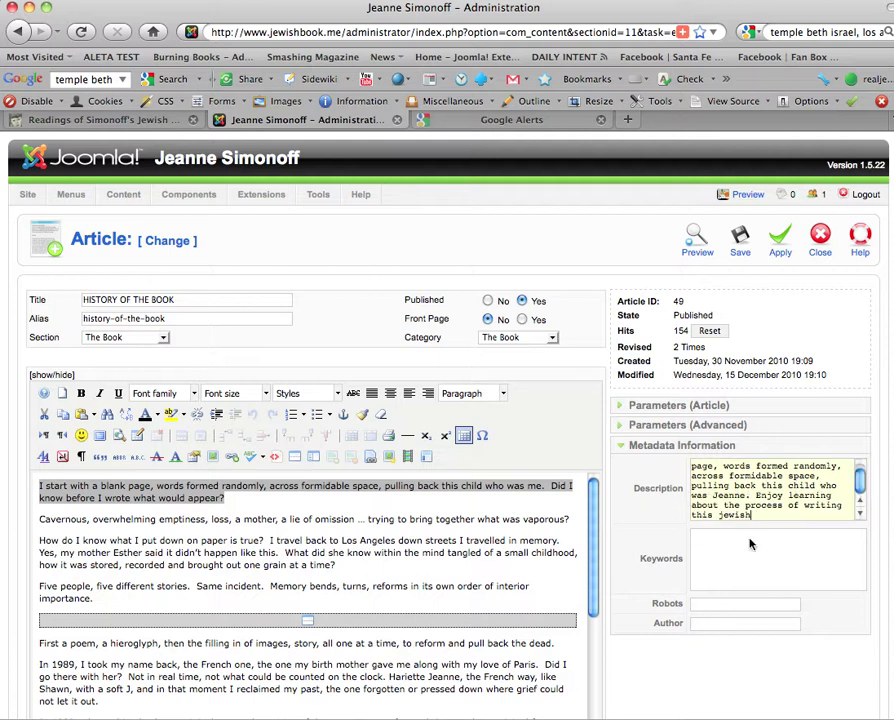
# End the description with 'Jewish memoir' and enter the keyword 'jewish memoir'.
pyautogui.press('BackSpace')
pyautogui.press('BackSpace')
pyautogui.press('BackSpace')
pyautogui.write('Jewish memoi')
pyautogui.click(748, 584)
pyautogui.write('jewish memoir')
# Change 'the process' to 'Jeanne's process' in the description.
pyautogui.moveTo(770, 514); pyautogui.dragTo(693, 455)
pyautogui.click(745, 490)
pyautogui.click(749, 497)
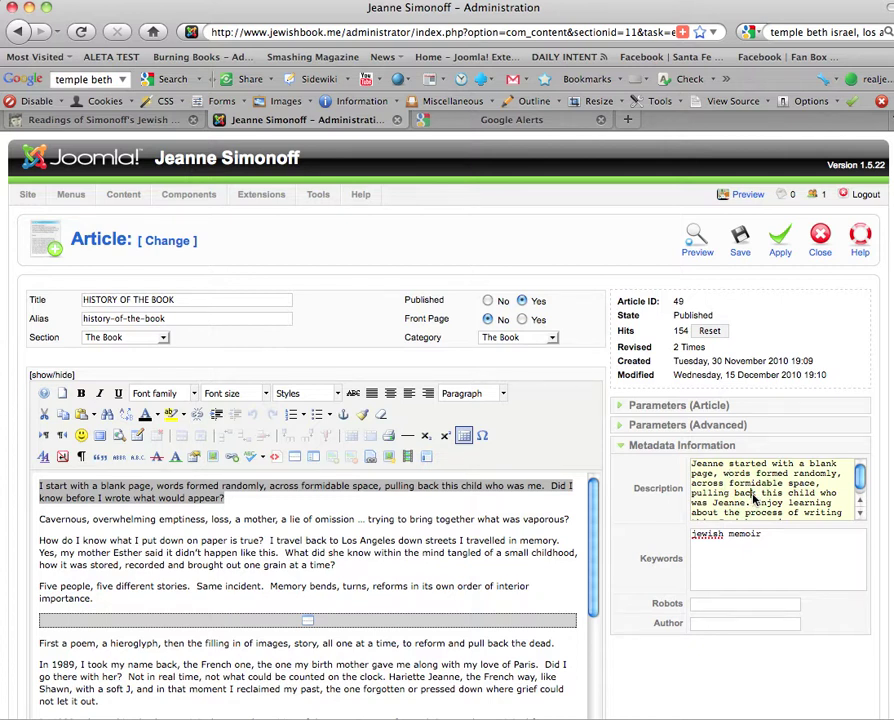
pyautogui.scroll(-1, 752, 498)
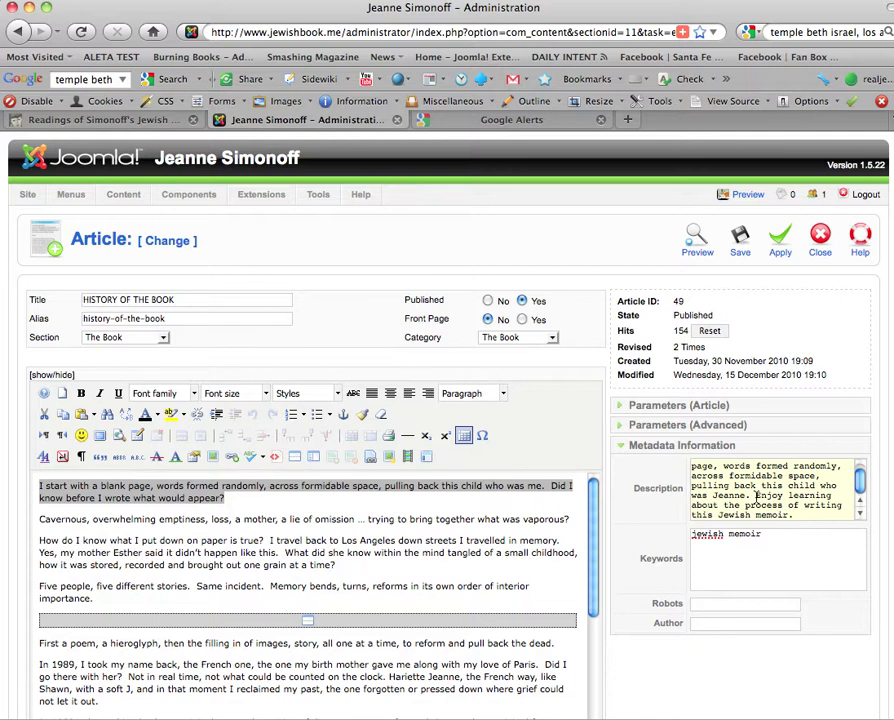
pyautogui.click(730, 506)
pyautogui.press('BackSpace')
pyautogui.press('BackSpace')
pyautogui.press('BackSpace')
pyautogui.write("Jeanne's")
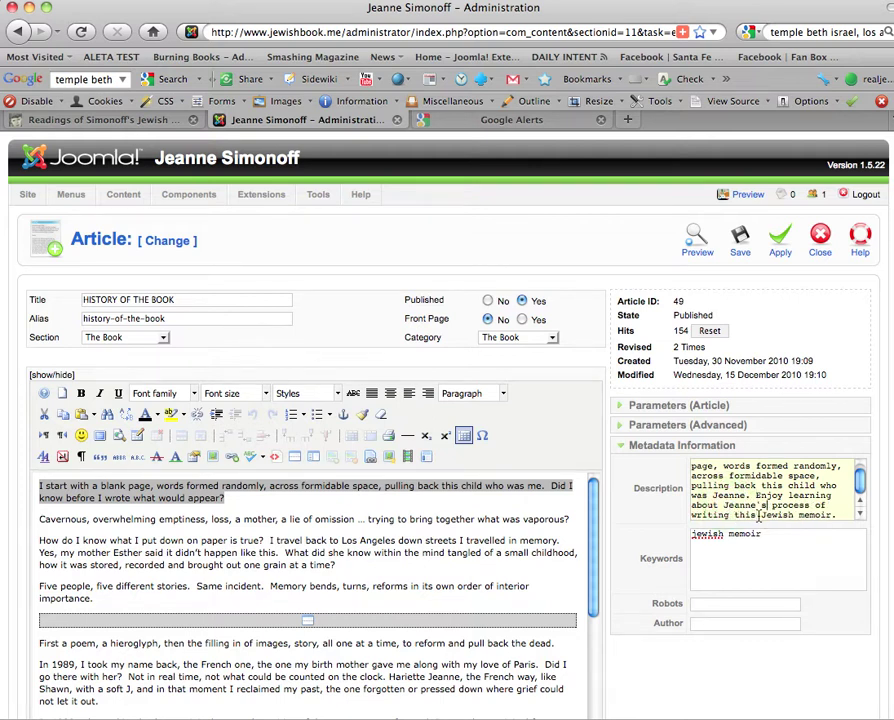
# Insert 'poignant' before 'Jewish memoir' in the description.
pyautogui.click(760, 516)
pyautogui.write('coignant')
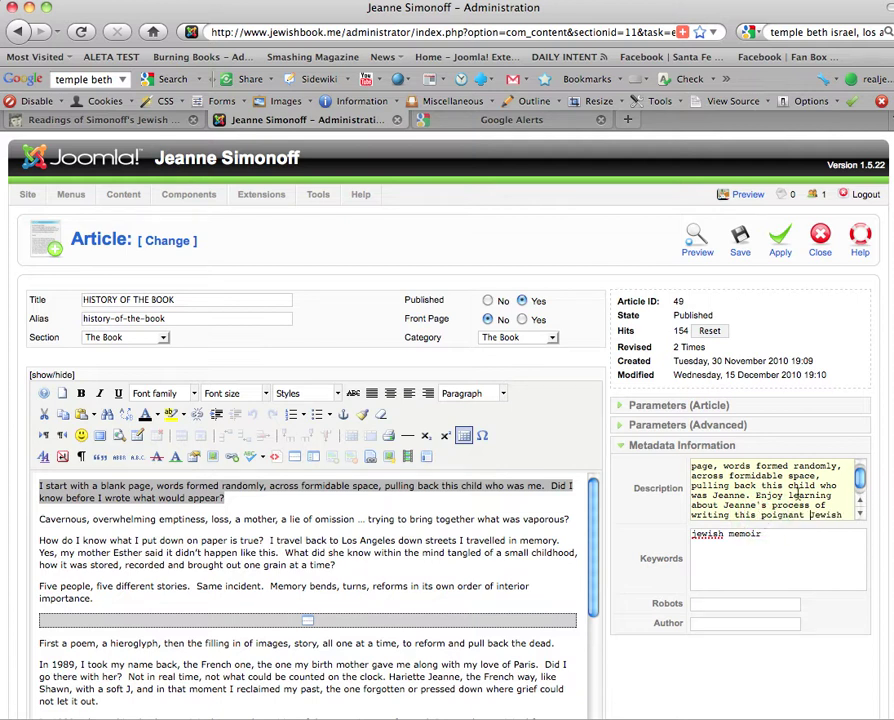
pyautogui.click(860, 479)
pyautogui.scroll(-1, 757, 510)
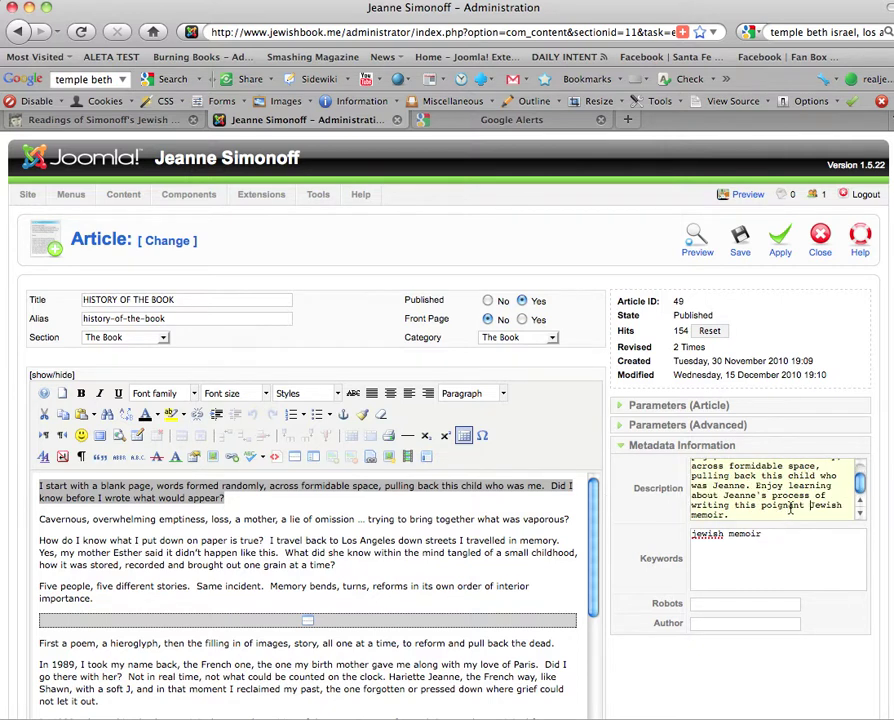
pyautogui.scroll(2, 757, 511)
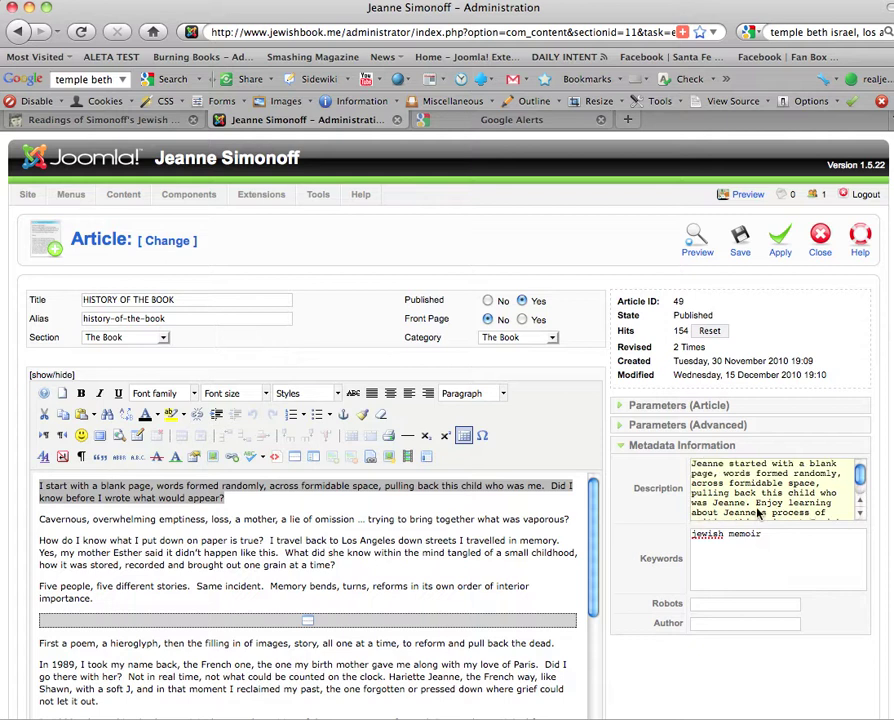
pyautogui.scroll(-2, 757, 513)
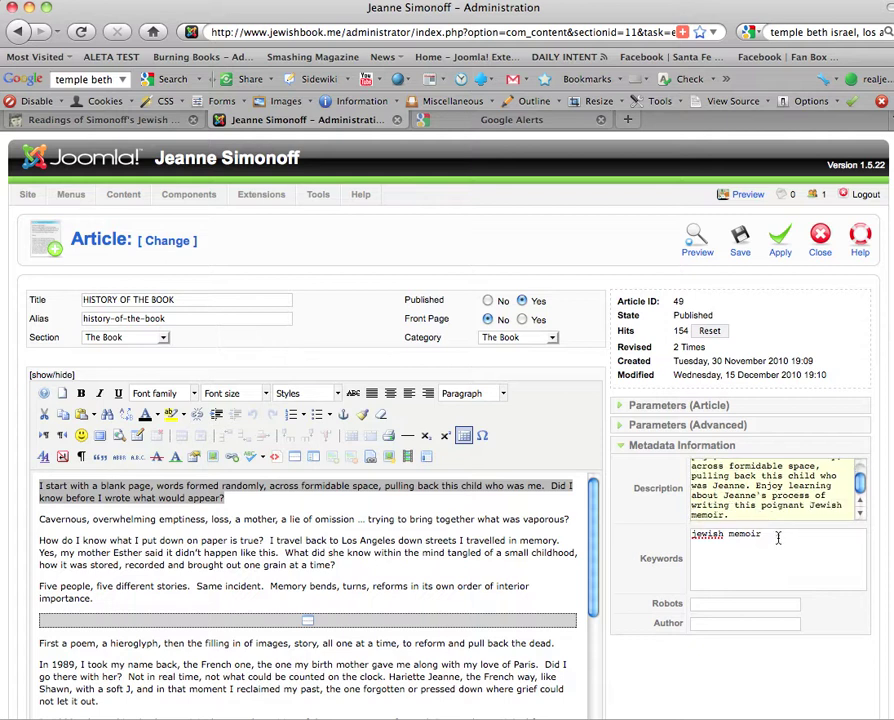
pyautogui.moveTo(781, 537); pyautogui.dragTo(687, 540)
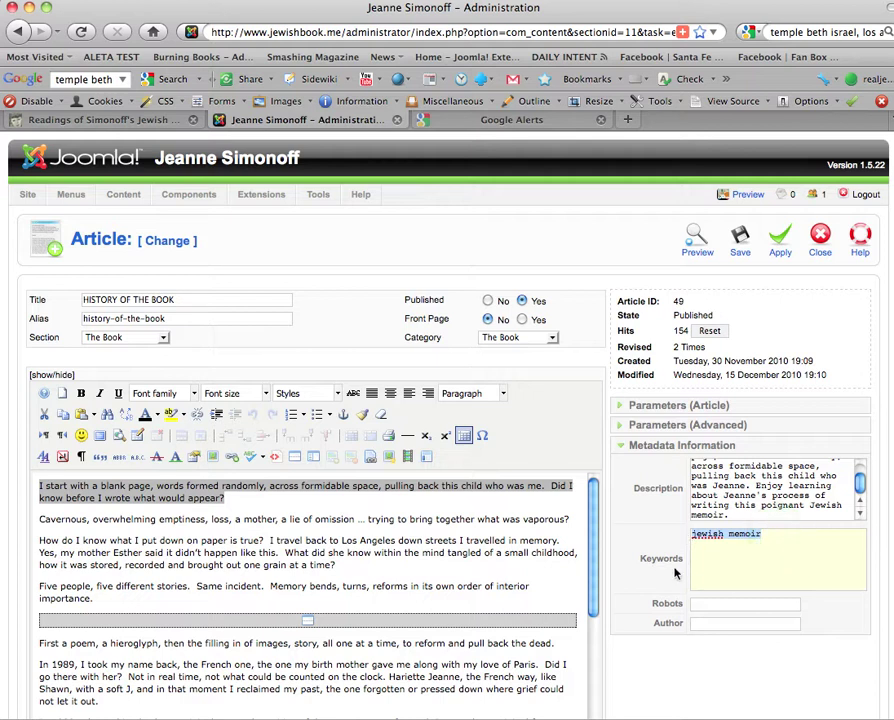
pyautogui.click(771, 539)
# Append ', jewish book' to the keywords and save the article.
pyautogui.write(', c')
pyautogui.write('ewish ')
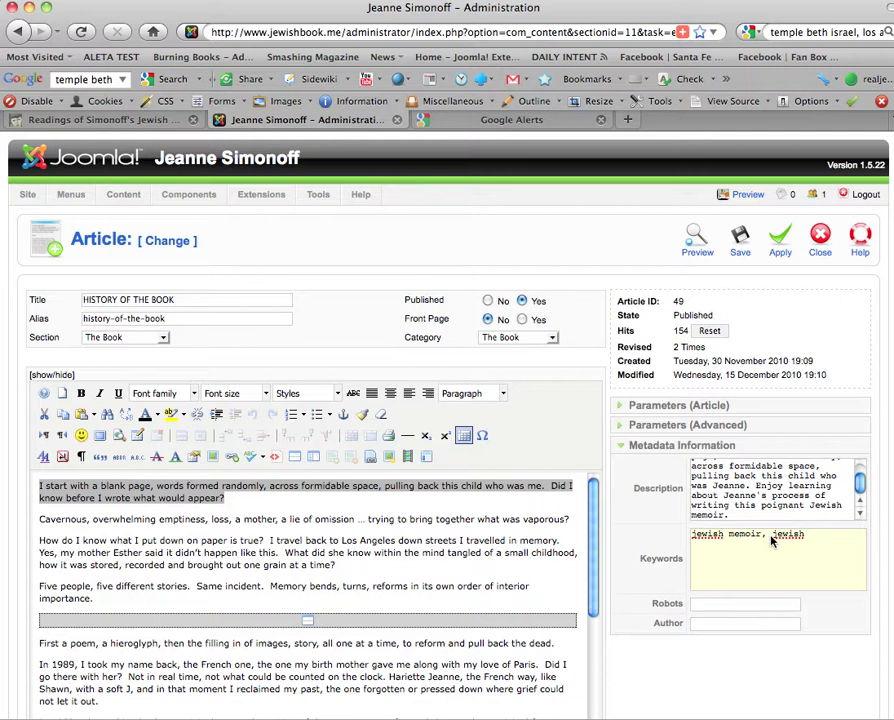
pyautogui.write('book')
pyautogui.click(740, 238)
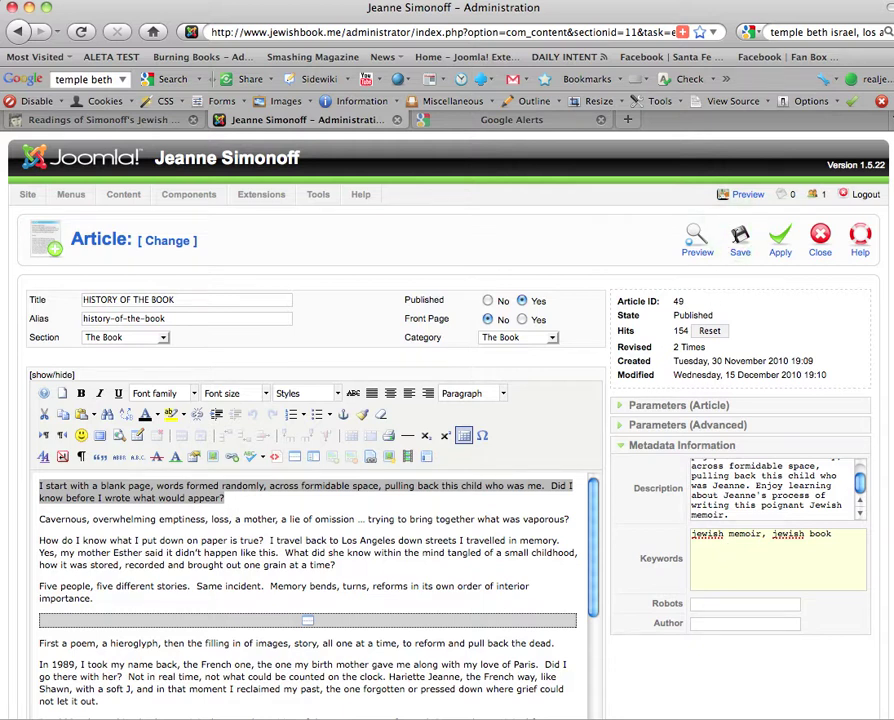